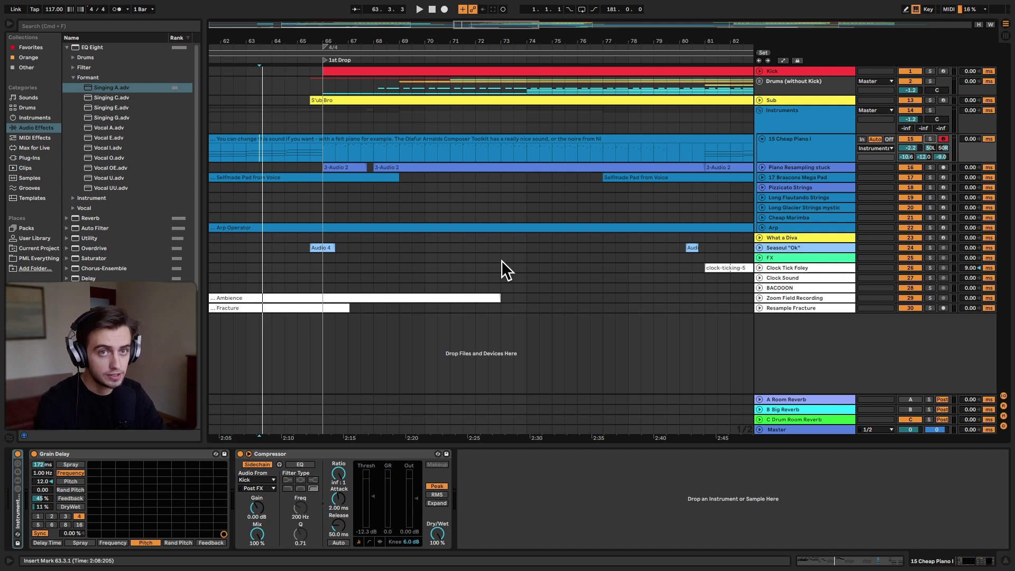
Play the arrangement from the insert marker near bar 63 to hear the piano.
key(space)
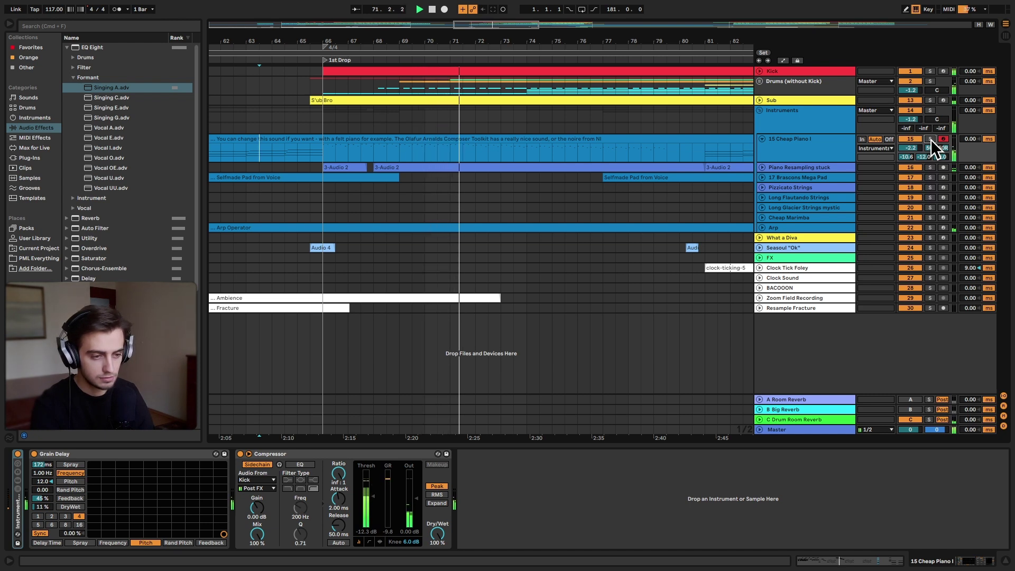
Solo and select the 15 Cheap Piano I track, then nudge the old Grain Delay's dry/wet.
click(930, 138)
click(791, 155)
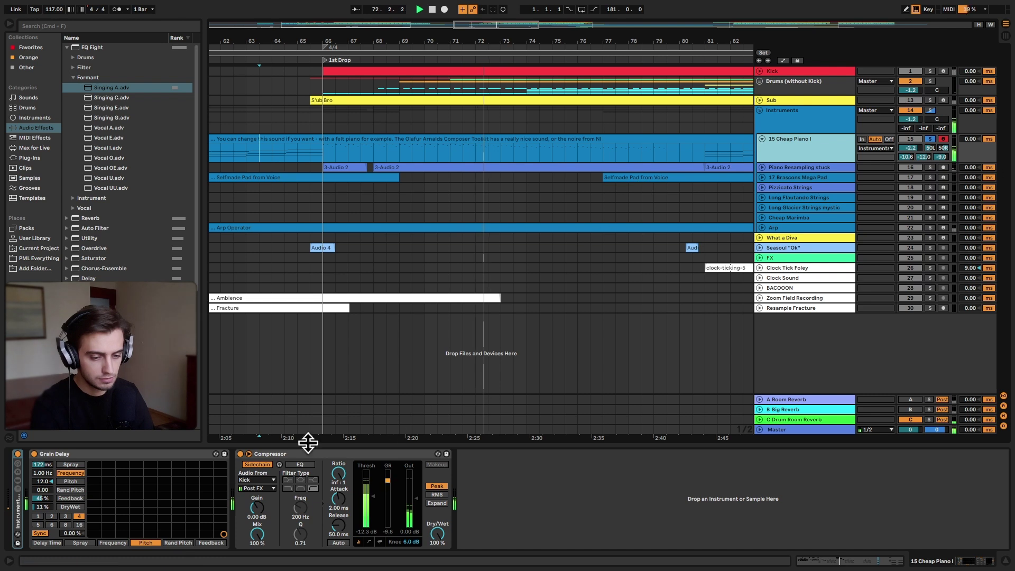
mouse_move(41, 506)
mouse_down()
mouse_move(41, 482)
mouse_move(45, 506)
mouse_up()
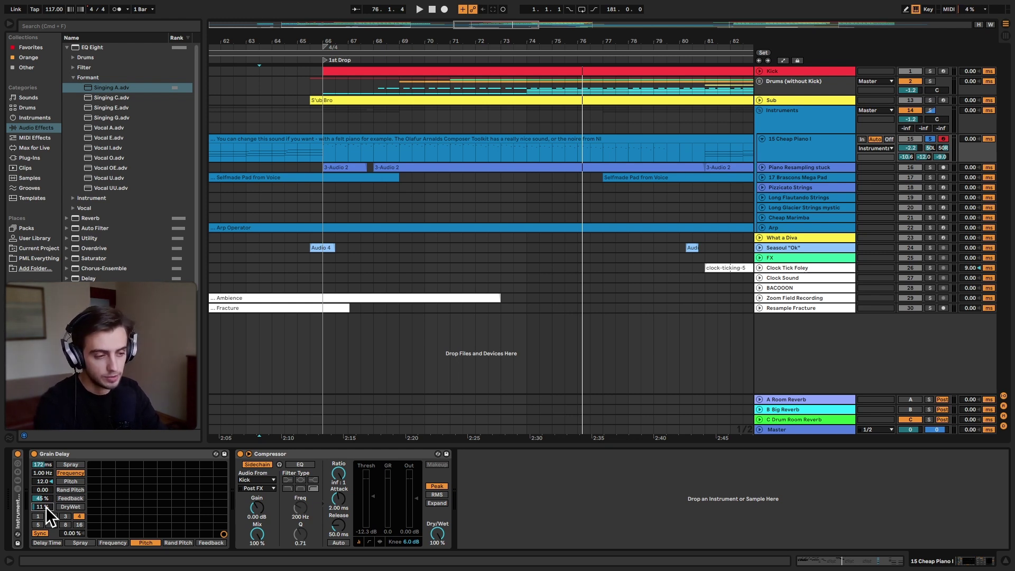
Switch off the old Grain Delay, unfold the piano rack and audition the piano without it.
click(19, 510)
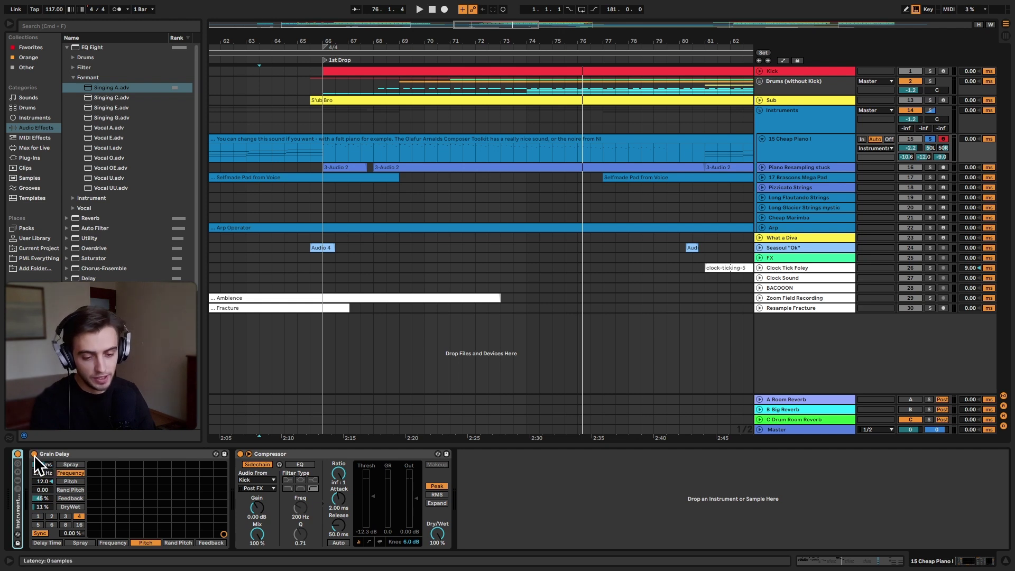
click(34, 454)
double_click(18, 502)
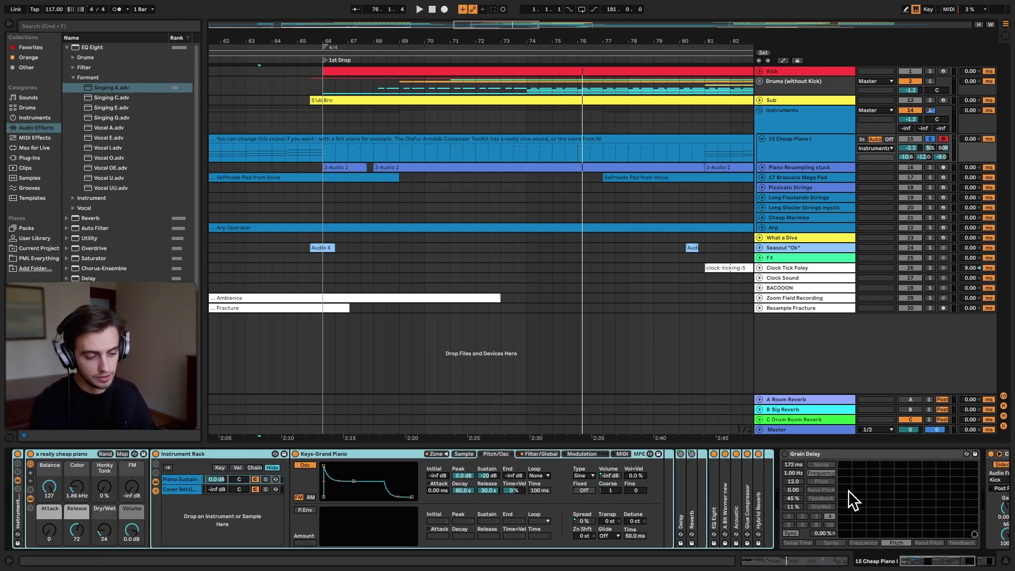
key(space)
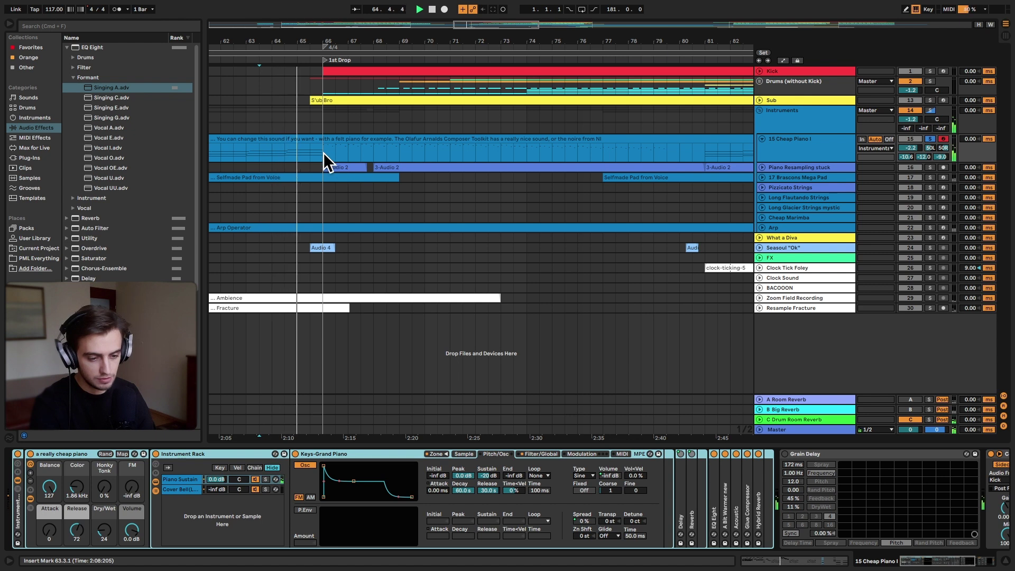
key(space)
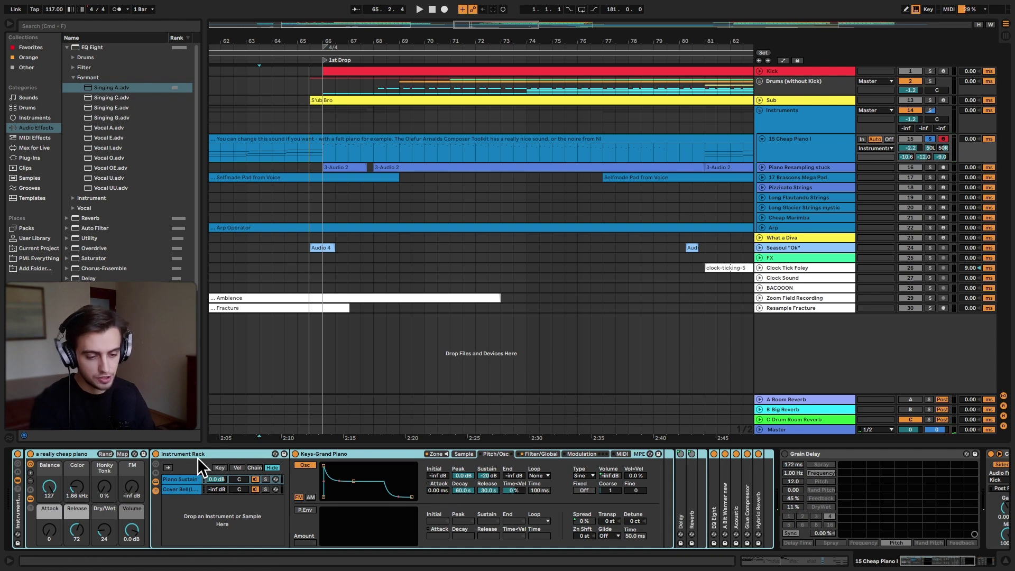
Inspect the Piano Sustain chain's Keys-Grand Piano sample and following effects, then fold the rack.
click(195, 479)
click(460, 455)
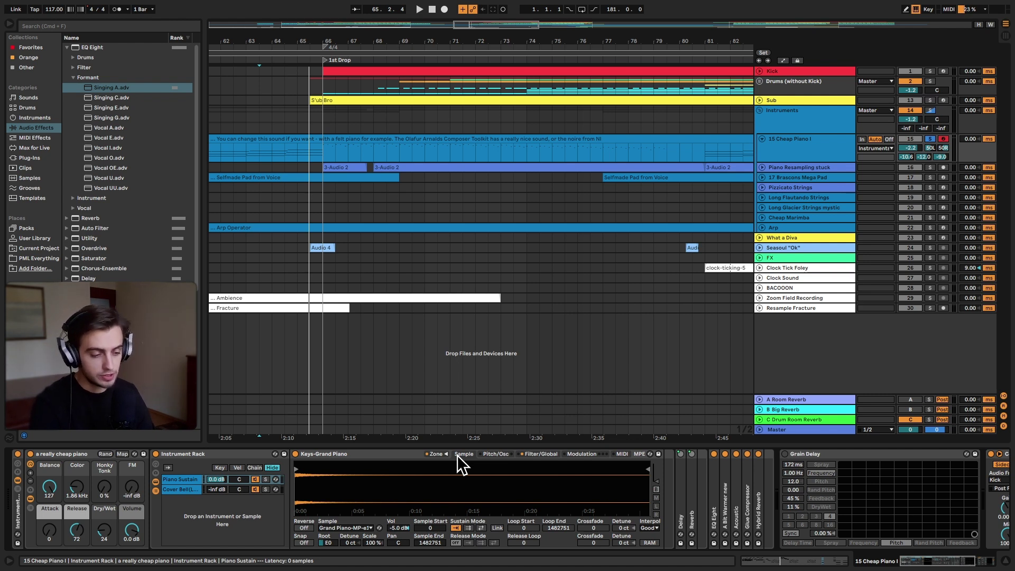
click(737, 491)
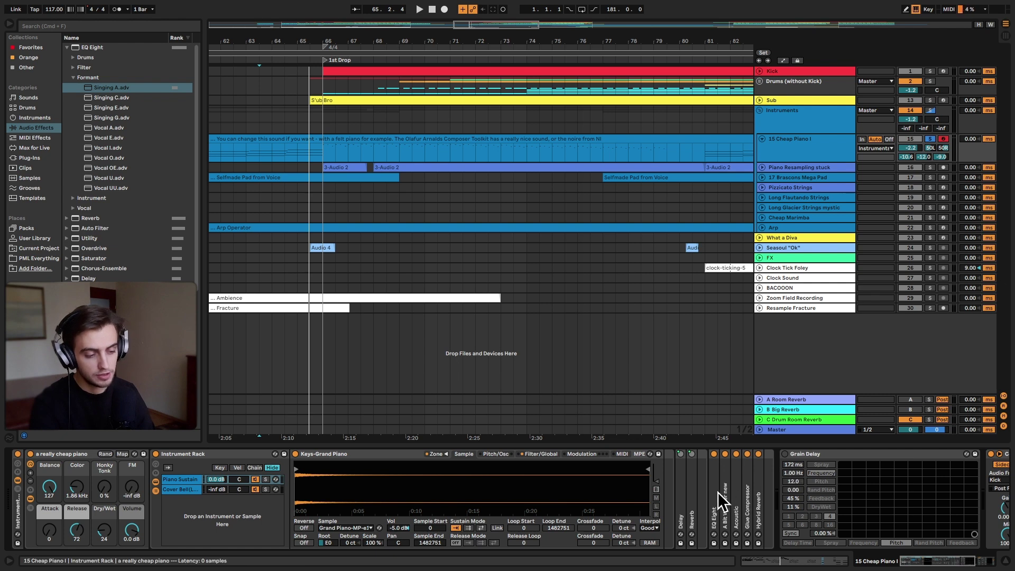
shift+click(760, 502)
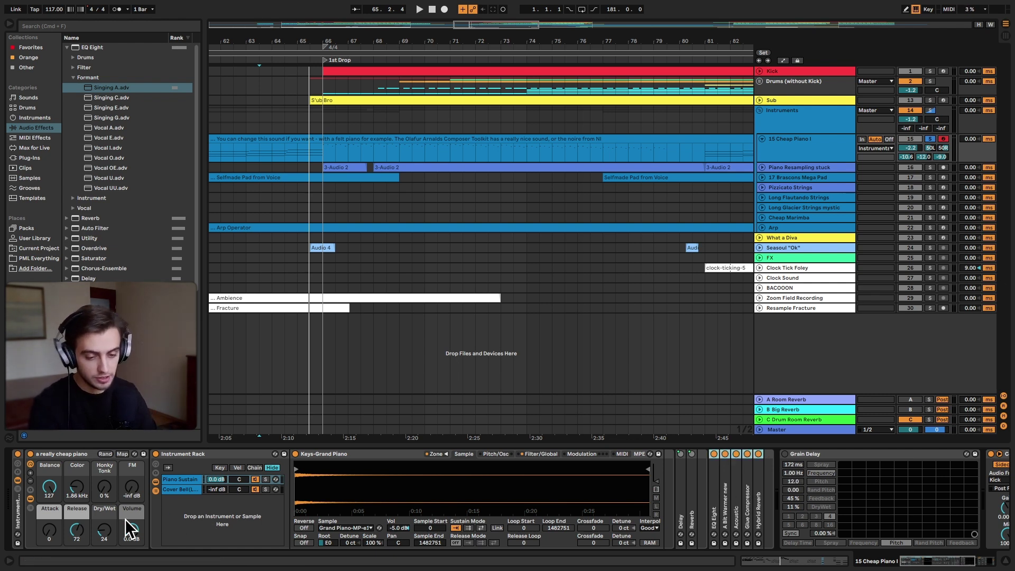
double_click(19, 518)
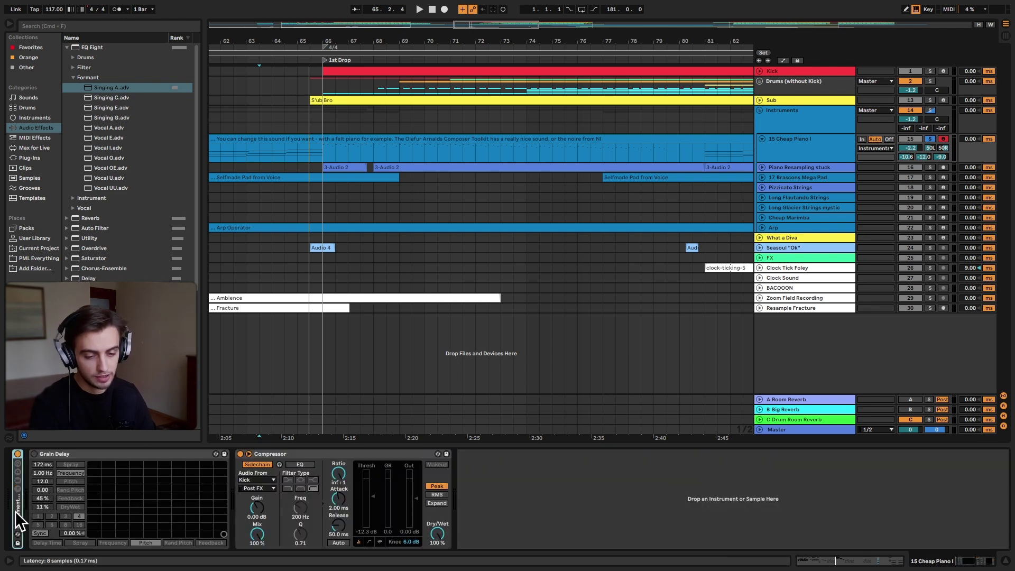
Fold the old Grain Delay and load a new 'grain delay' from the browser before the Compressor.
double_click(51, 453)
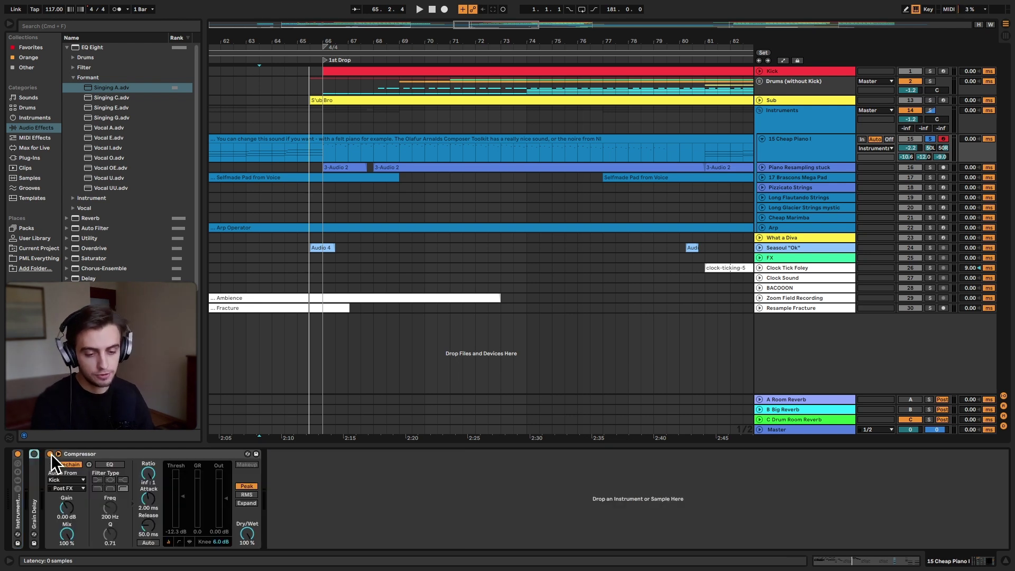
click(40, 26)
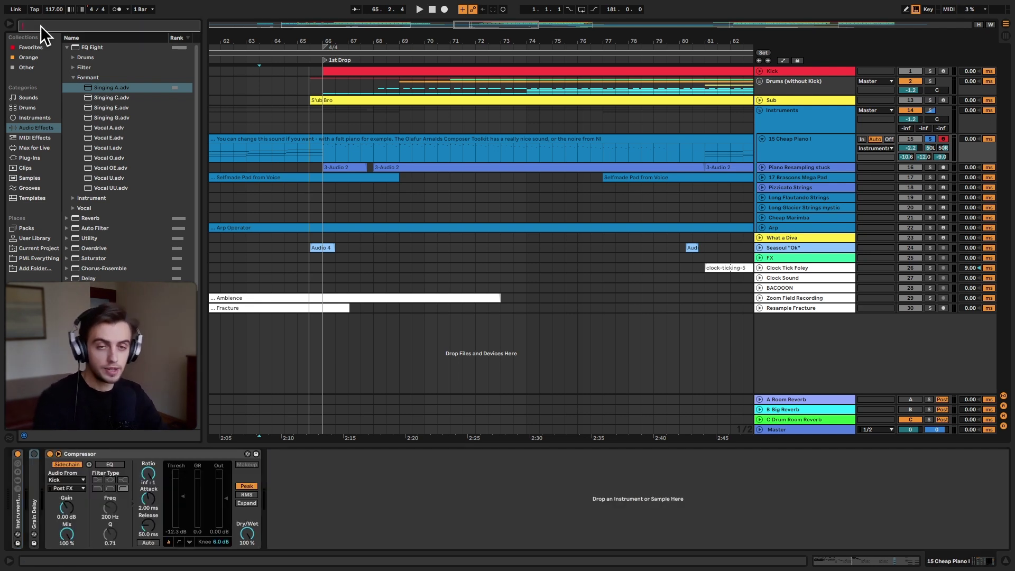
text(grain delay)
key(Return)
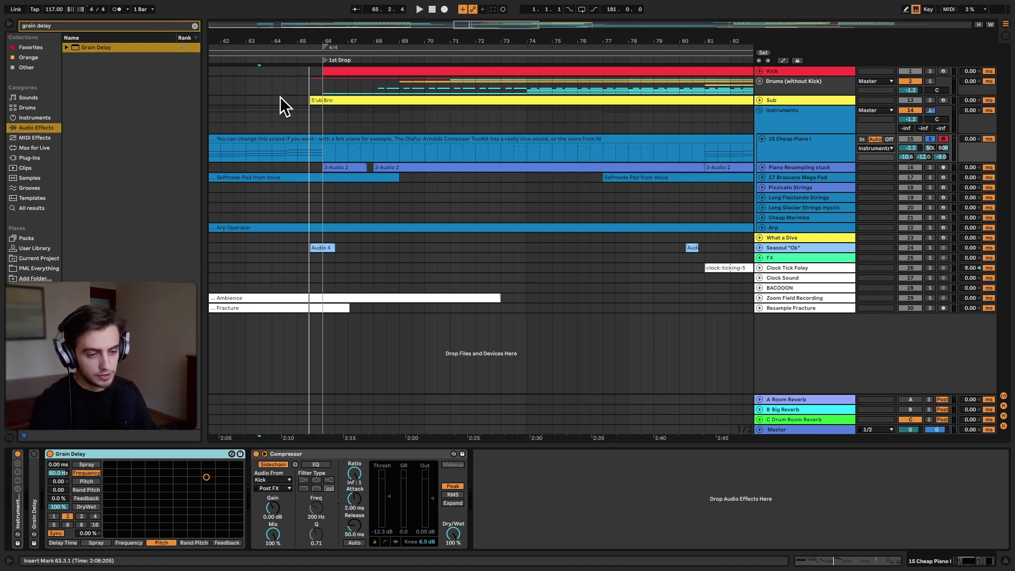
Play from the 1st Drop at bar 66 to hear the Grain Delay pitched up 12 semitones.
click(322, 151)
key(space)
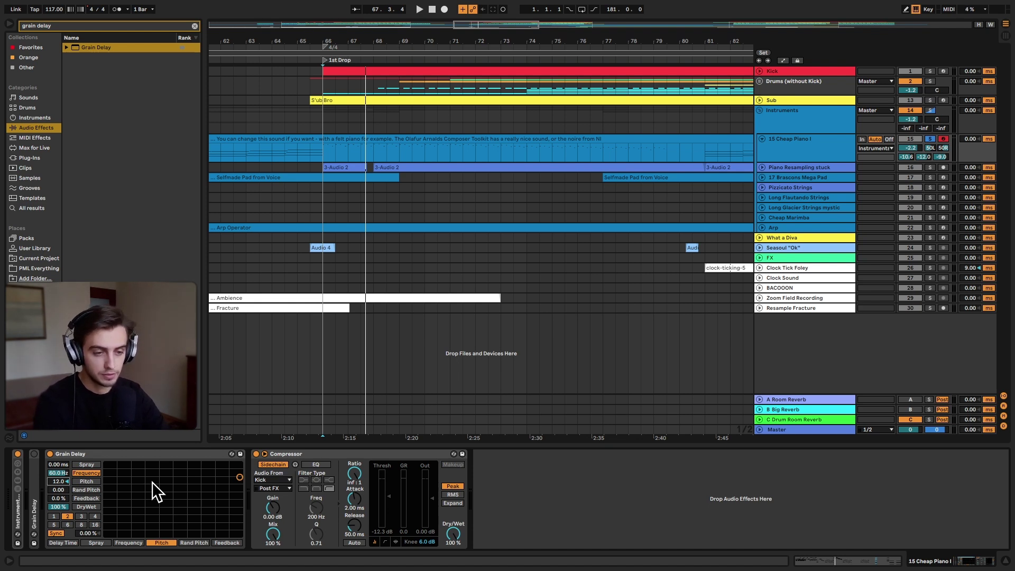
key(space)
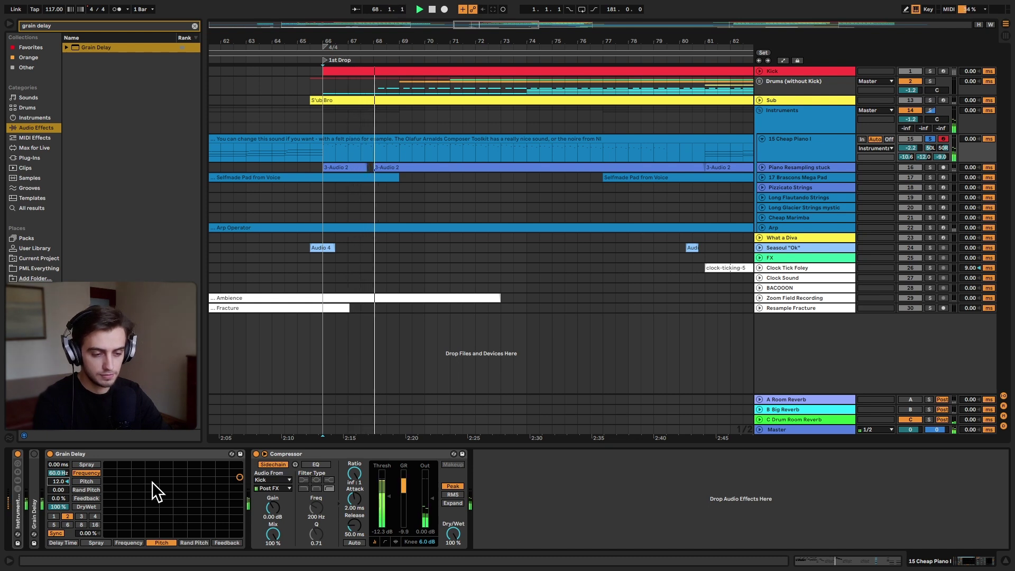
key(space)
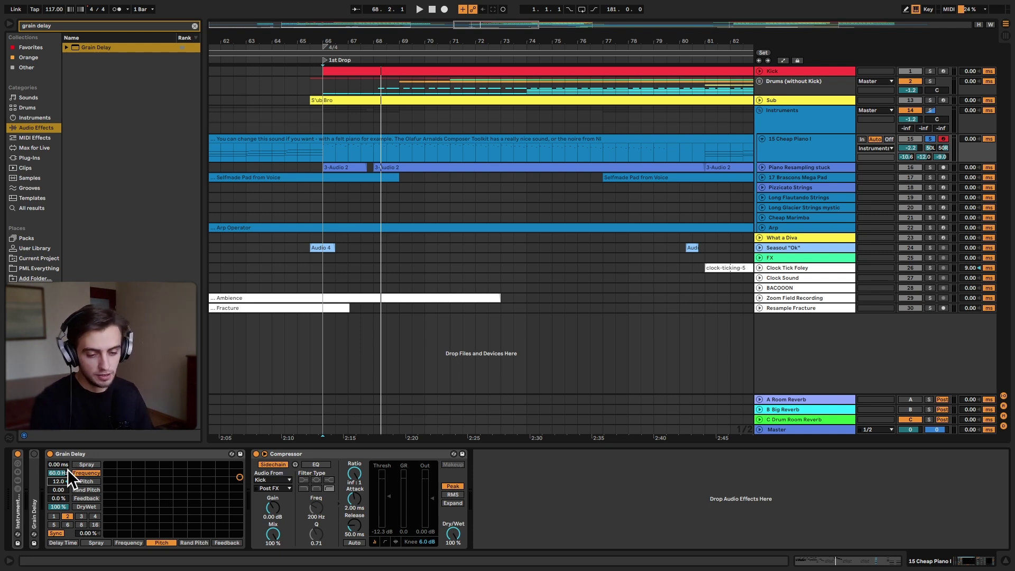
Play the drop and bring the Grain Delay frequency down from 60 Hz to 2.46 Hz.
key(space)
drag(67, 469, 68, 511)
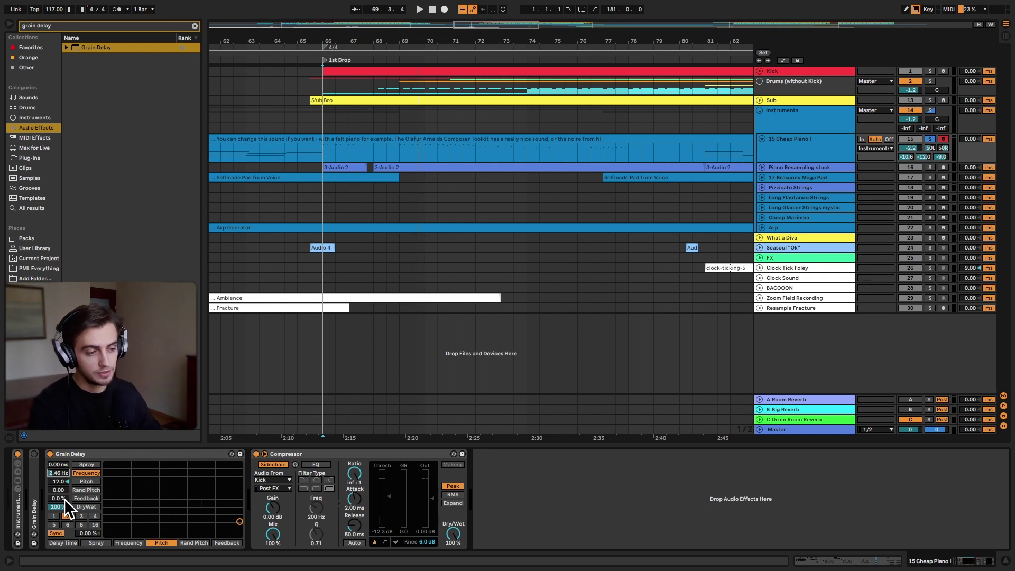
Play the drop and raise the Grain Delay feedback from 0% to 24%.
key(space)
drag(65, 498, 65, 484)
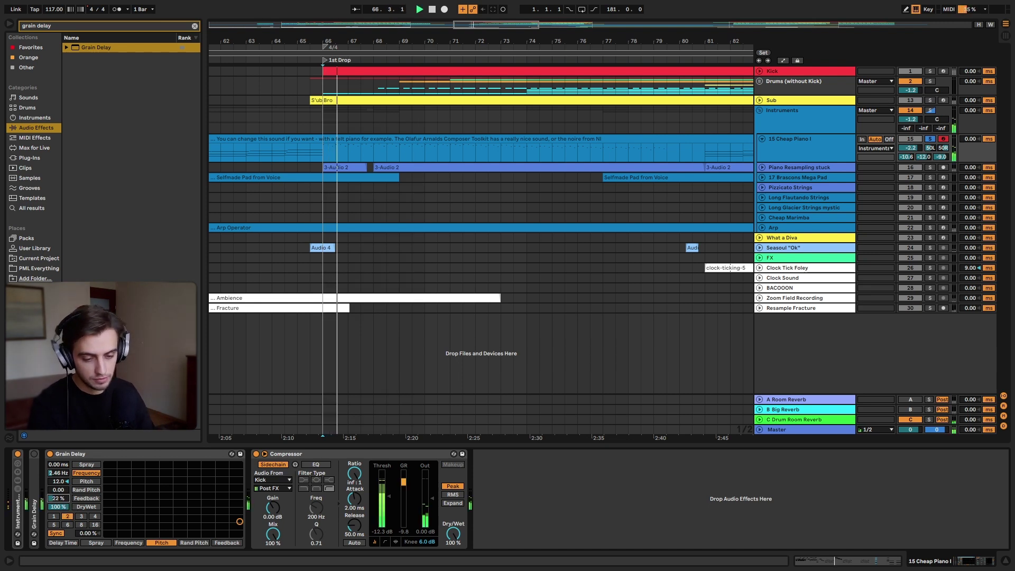
drag(58, 497, 66, 504)
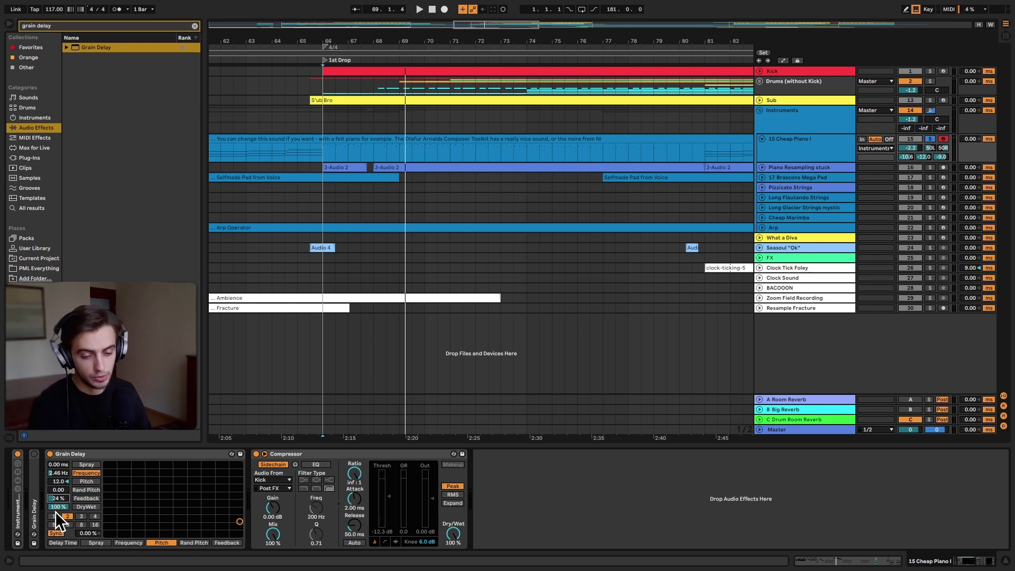
Play the drop and lower the Grain Delay dry/wet from 100% to 23%.
key(space)
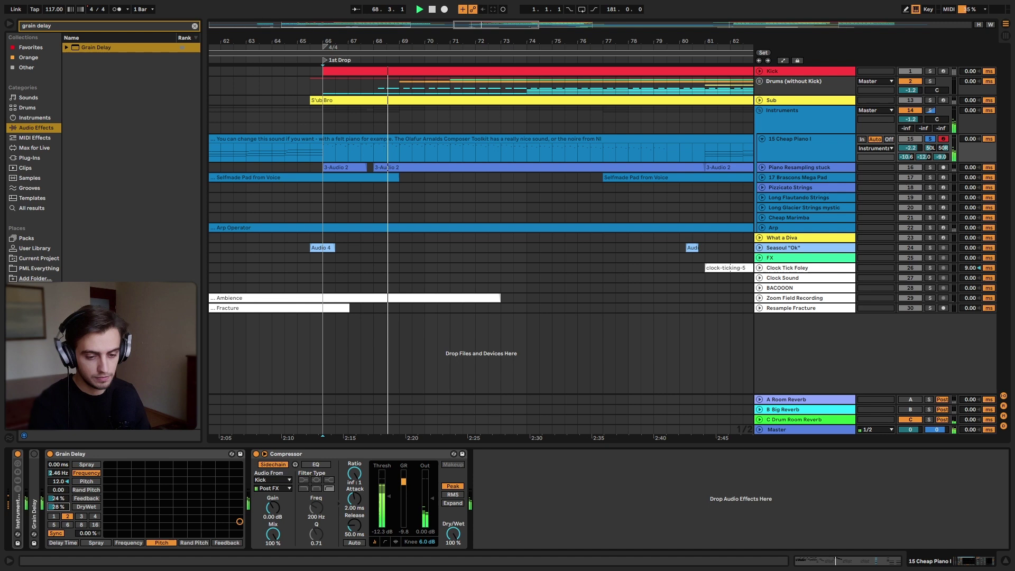
drag(59, 508, 59, 524)
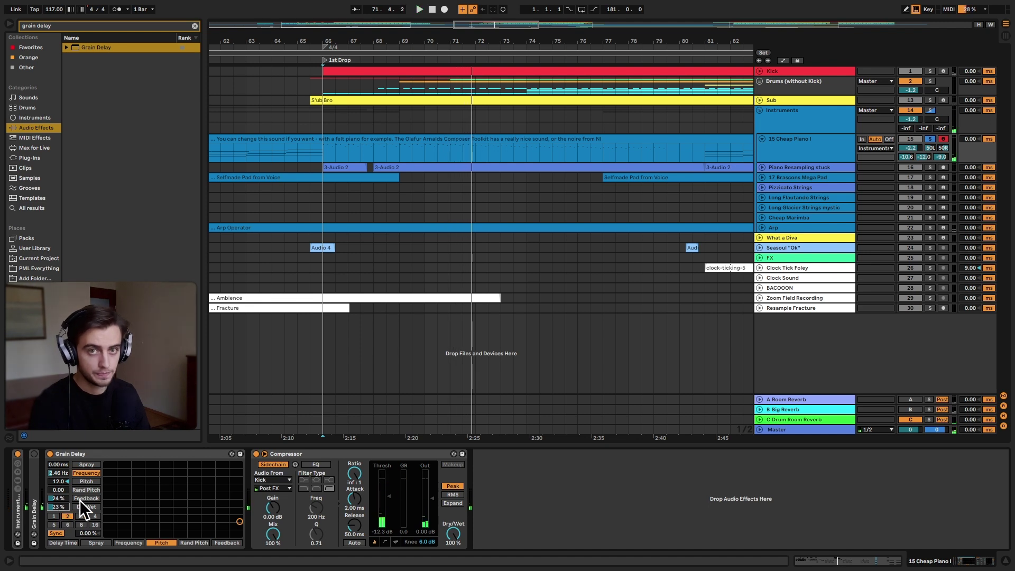
Play from the 1st Drop, unsolo track 15 to hear the full mix, then stop.
key(space)
click(928, 139)
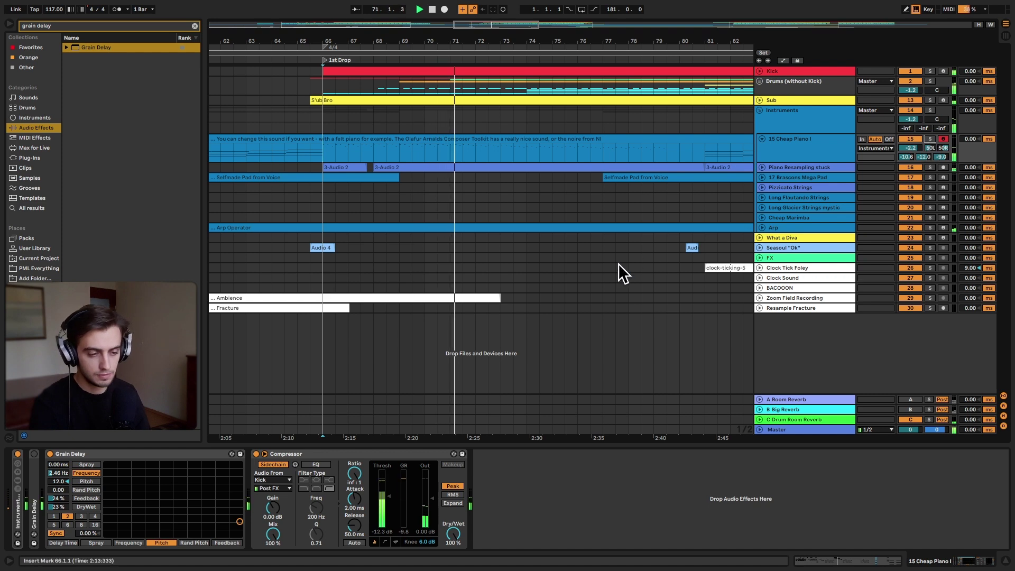
key(space)
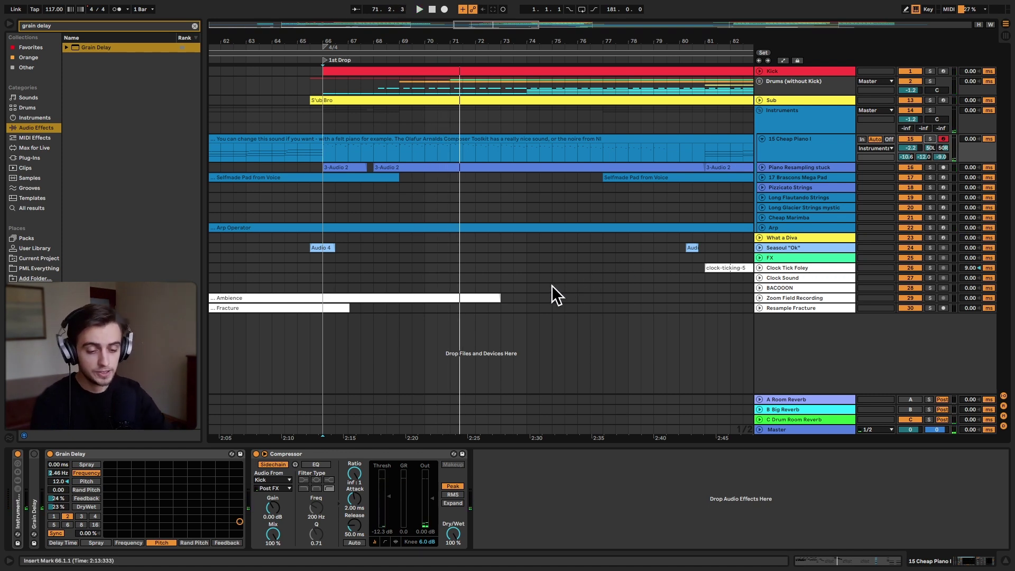